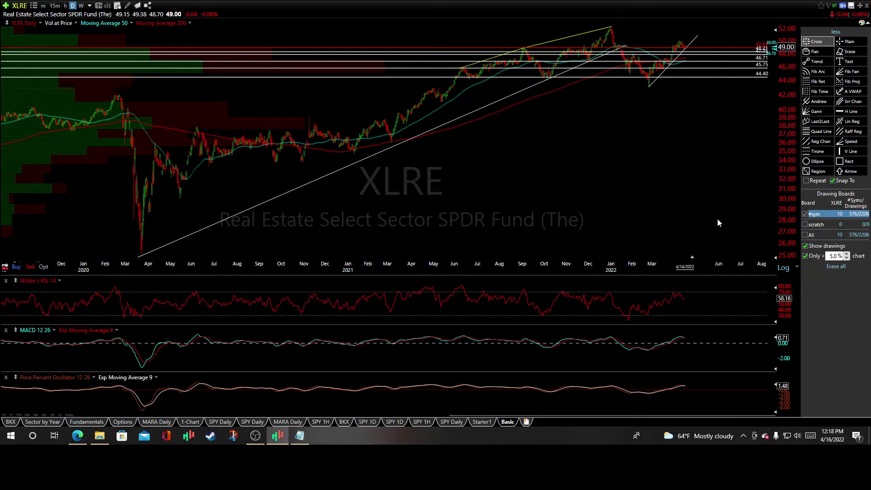
- Examine XLRE's daily price action since the January 2022 peak against its trendlines, moving averages and horizontal levels
mouse_move(328, 170)
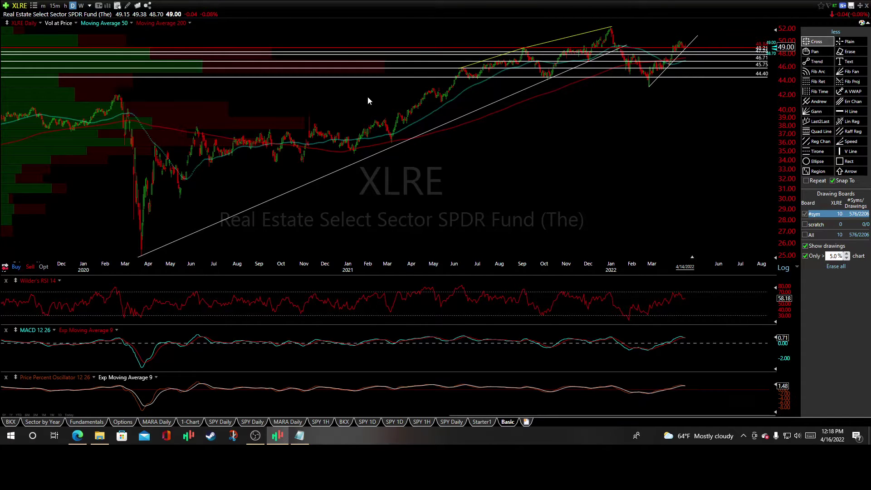
drag(369, 99, 670, 64)
scroll(613, 134, up, 3)
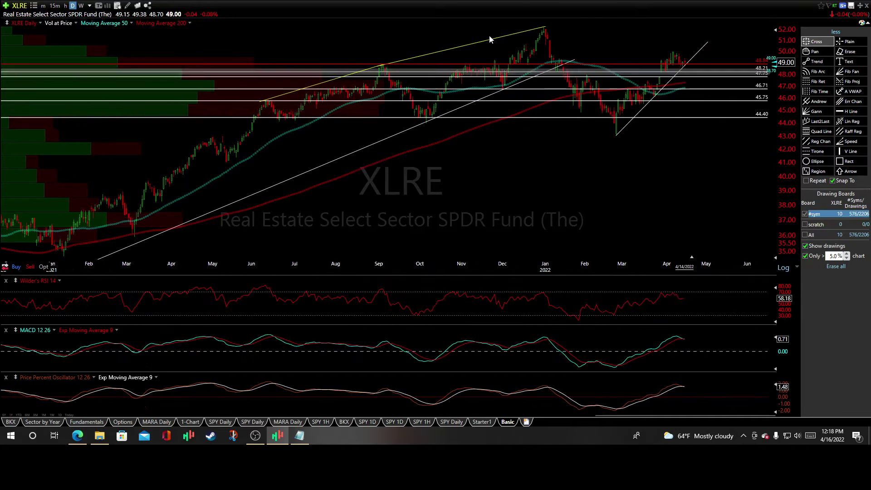
click(551, 41)
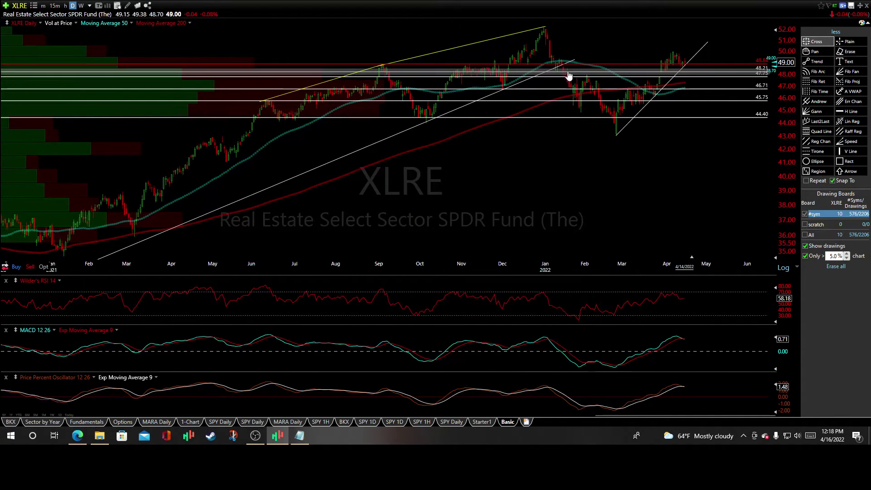
scroll(432, 171, down, 2)
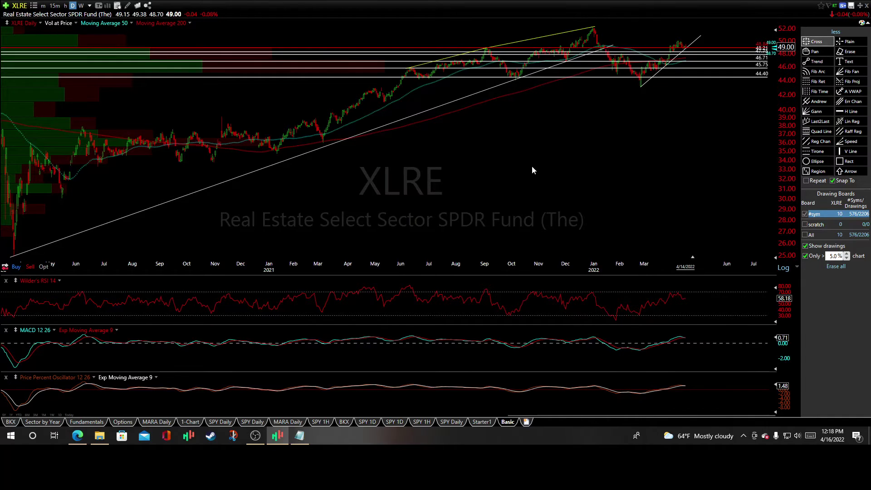
scroll(532, 165, up, 2)
drag(544, 63, 578, 74)
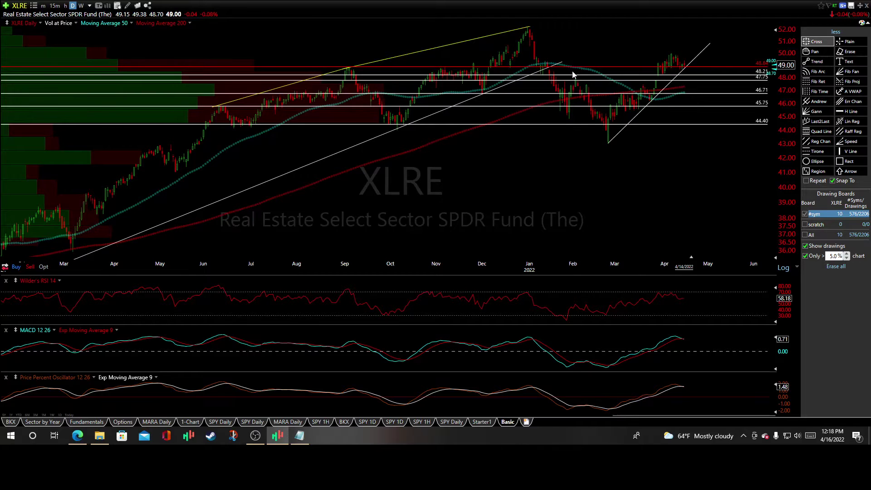
drag(573, 67, 608, 141)
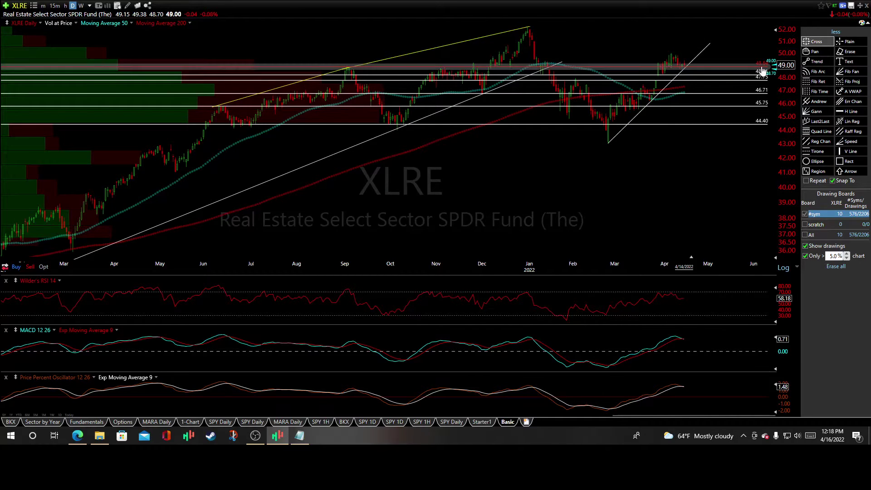
mouse_move(763, 71)
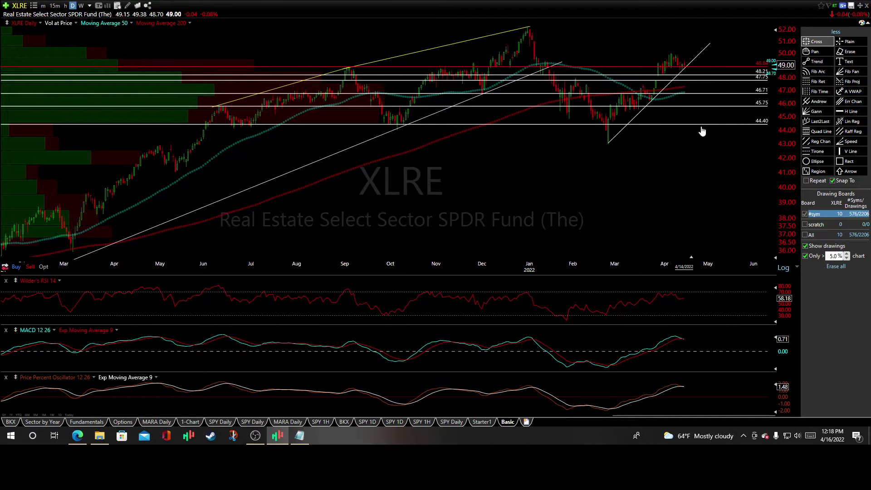
scroll(643, 198, up, 2)
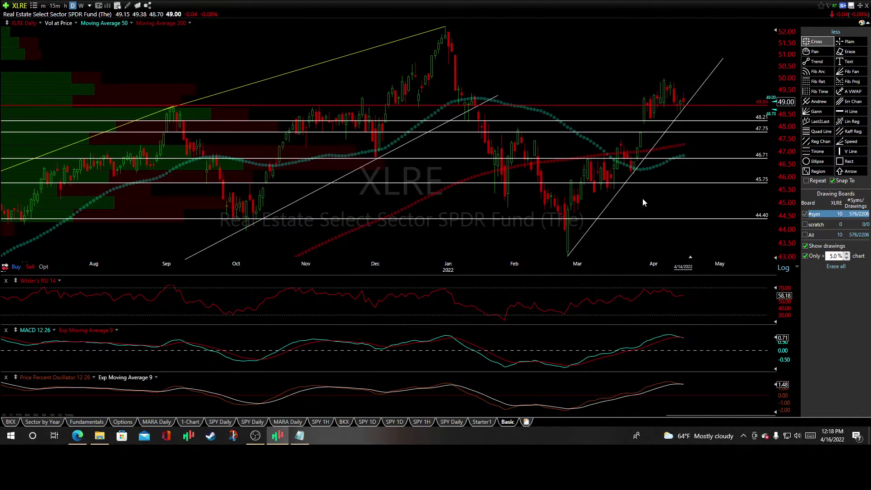
- Measure XLRE's potential drop from just below the latest candles to the 47.75, 46.71 and 44.40 support levels
drag(683, 103, 703, 110)
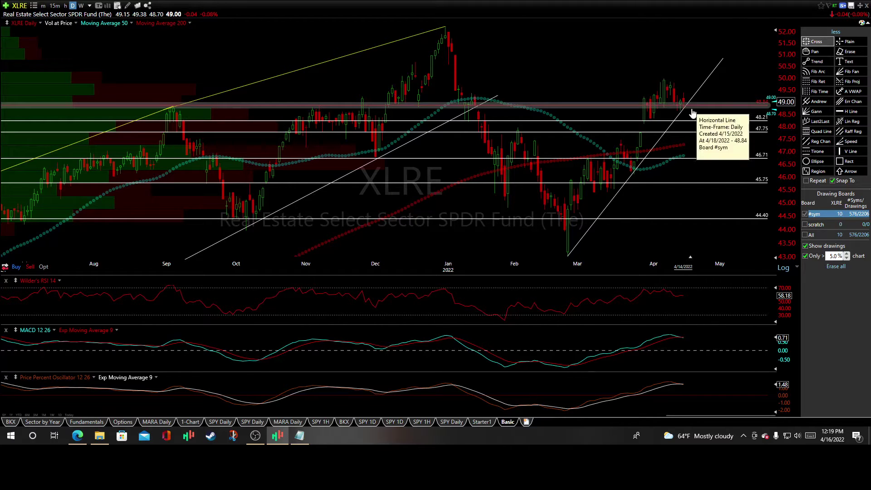
drag(693, 113, 733, 132)
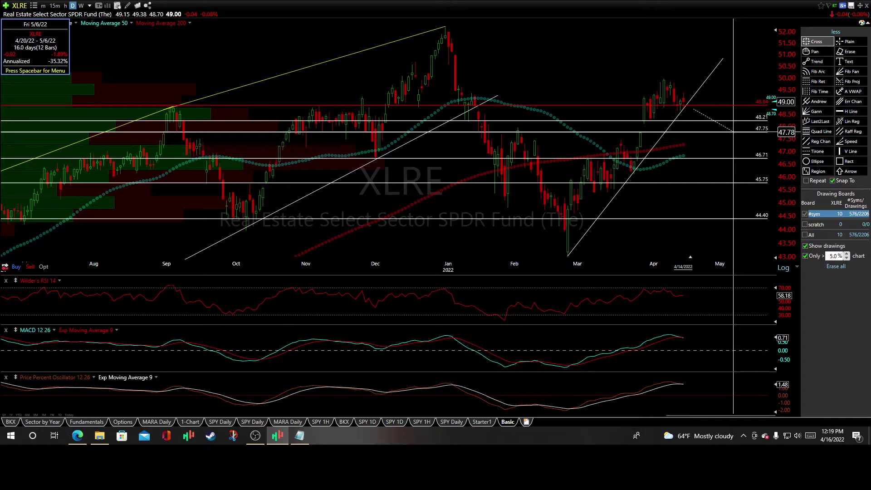
drag(732, 132, 753, 158)
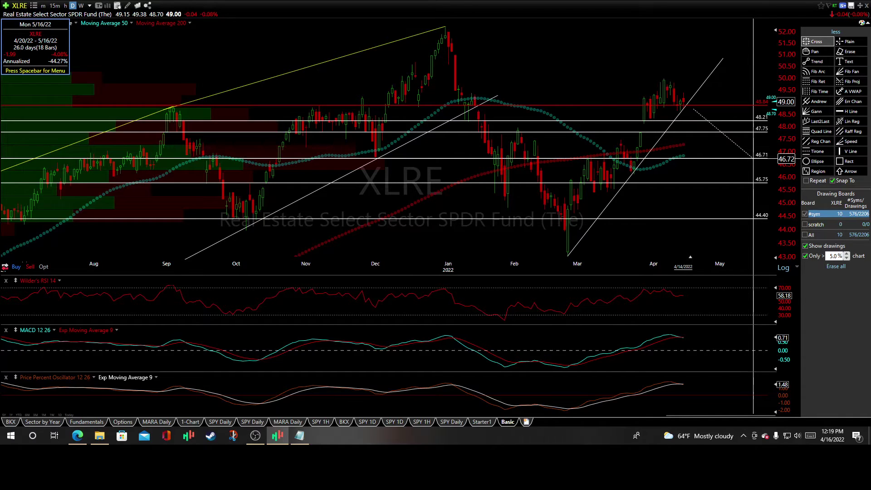
drag(753, 158, 775, 218)
- Examine XLRE's decline from the January 2022 high and the most recent MACD and Price Percent Oscillator lines
scroll(618, 187, down, 3)
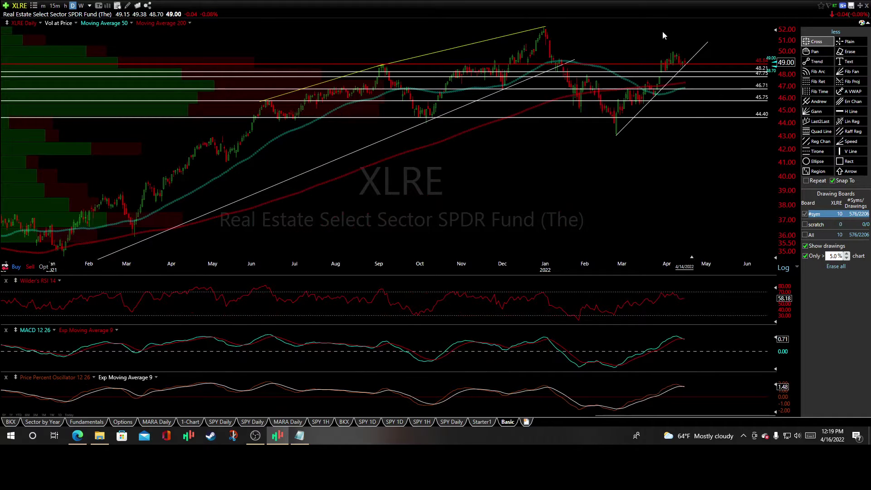
drag(547, 37, 622, 143)
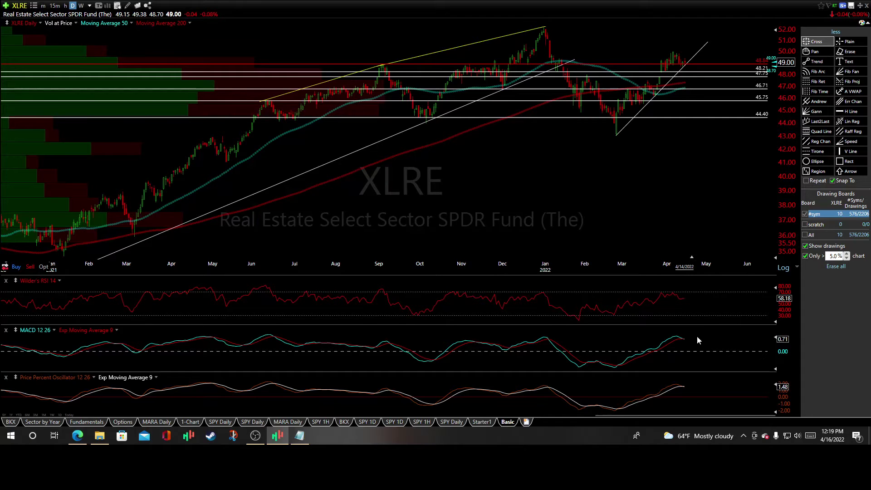
click(679, 338)
drag(679, 386, 705, 390)
scroll(482, 188, down, 2)
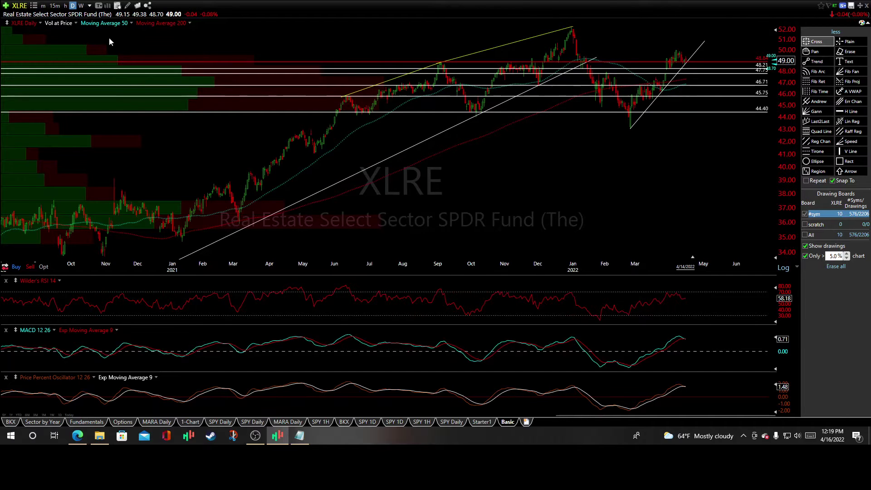
- Switch the XLRE chart from the daily to the monthly timeframe
click(40, 23)
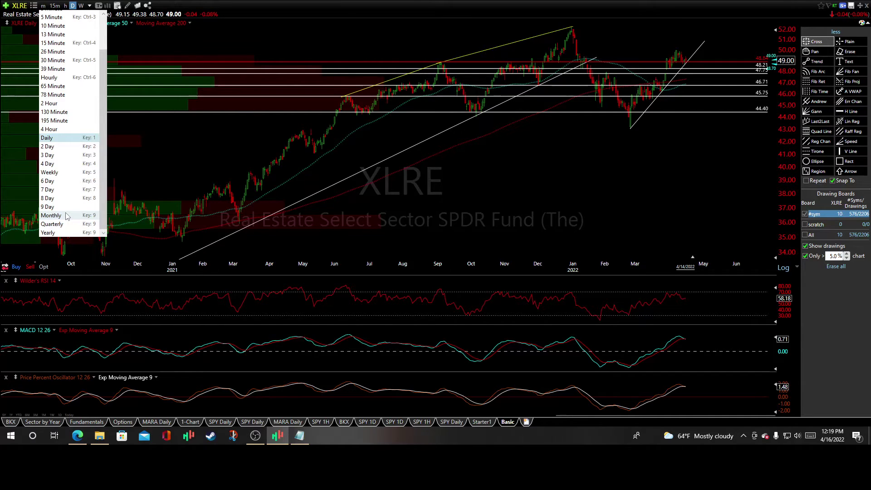
click(437, 181)
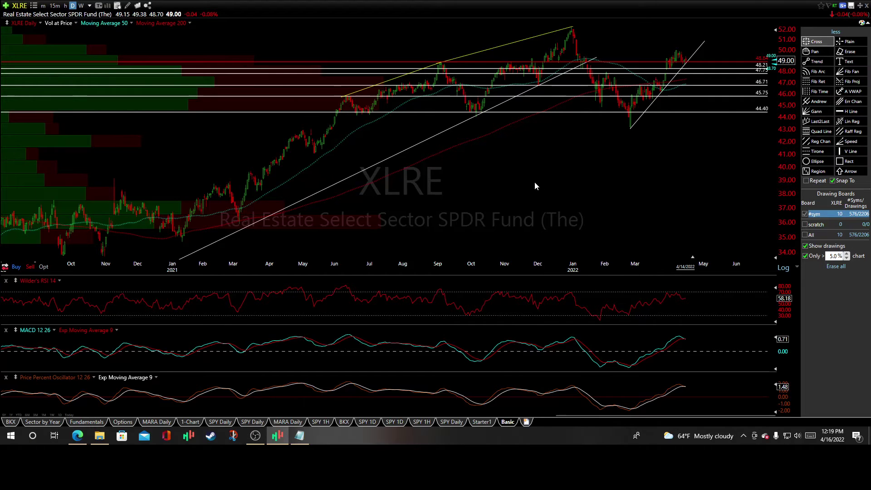
scroll(535, 183, down, 3)
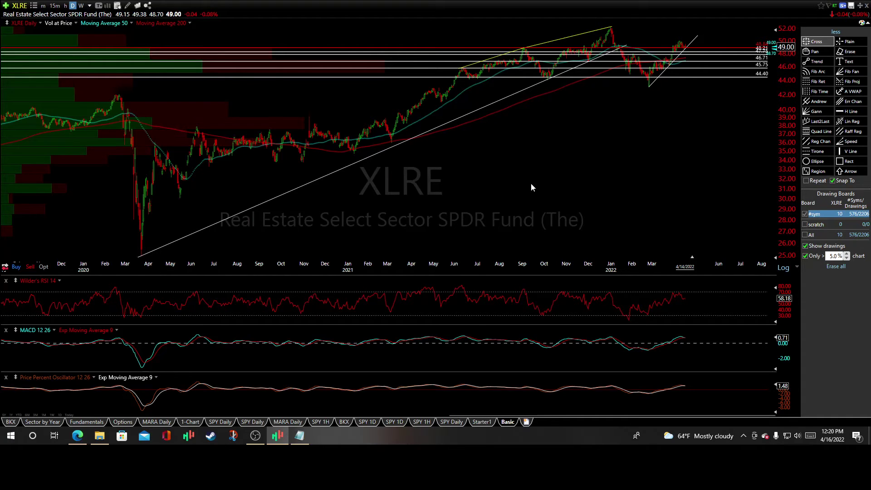
click(90, 6)
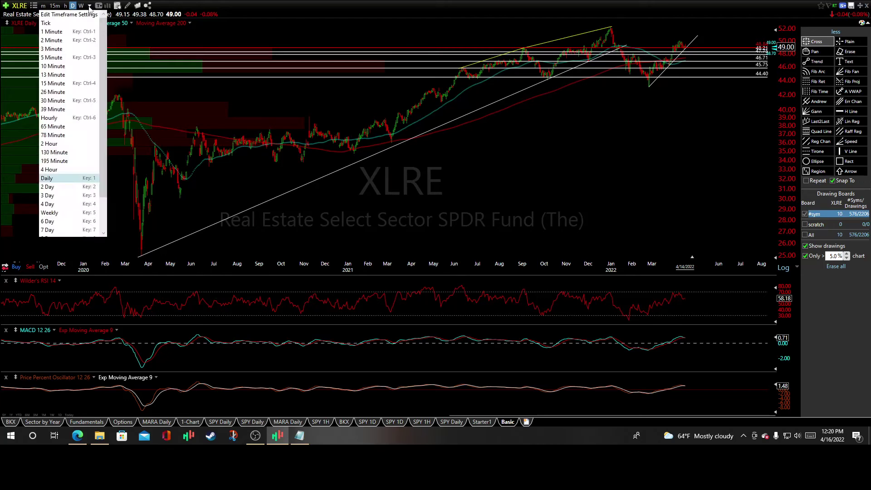
scroll(59, 188, down, 2)
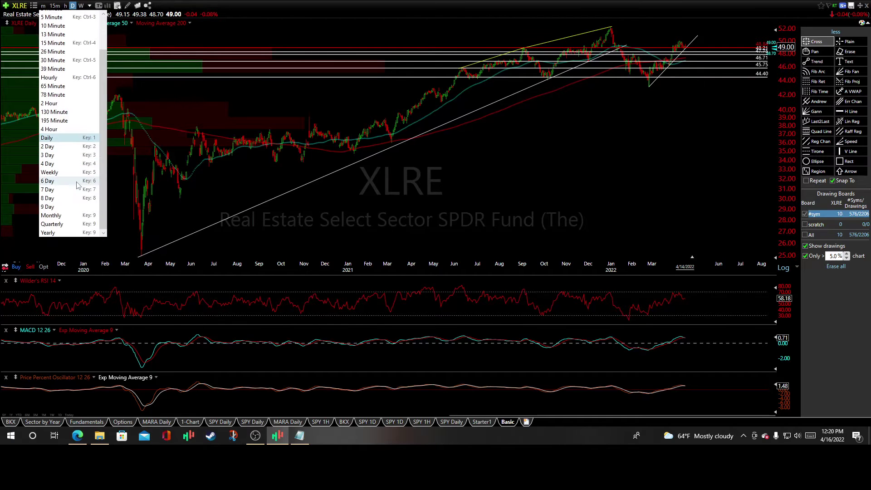
click(64, 216)
- Draw a rectangle around the XLRE monthly candles surrounding the early 2022 peak, spanning prices from about 42.5 to 52
scroll(537, 168, up, 6)
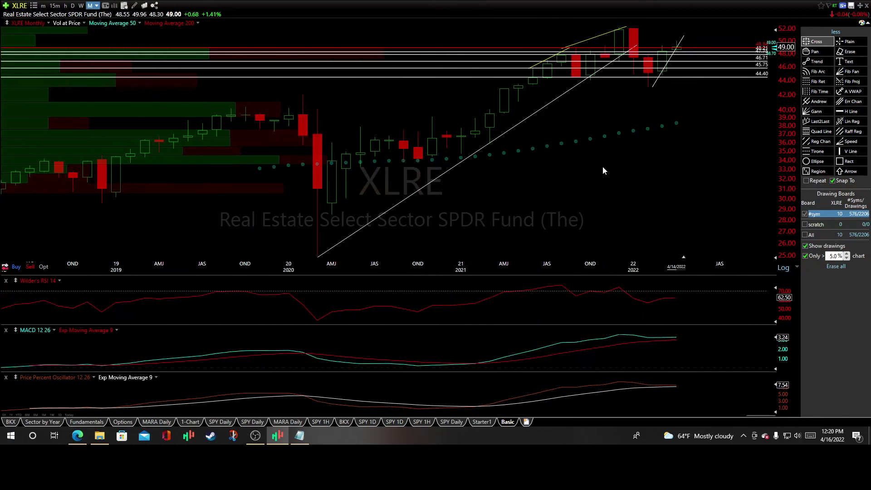
click(849, 161)
mouse_move(494, 136)
mouse_down()
mouse_move(529, 30)
mouse_move(590, 29)
mouse_move(592, 52)
mouse_move(626, 27)
mouse_up()
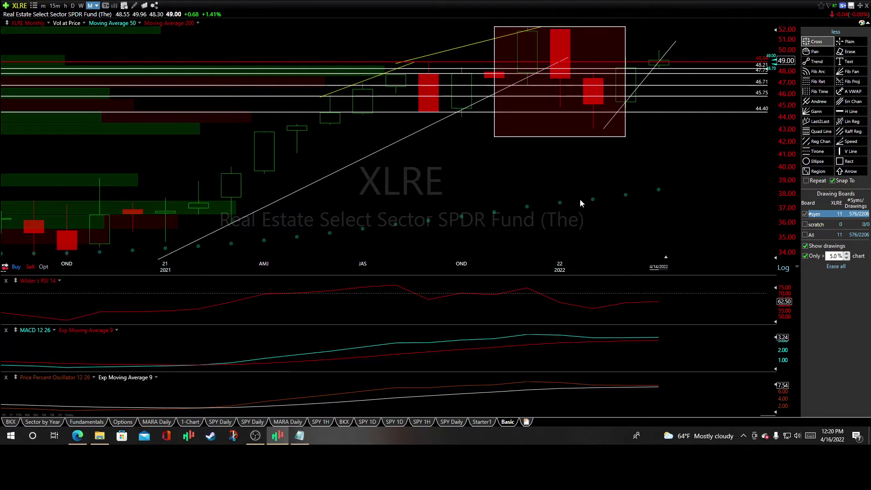
scroll(581, 183, down, 2)
scroll(581, 186, down, 3)
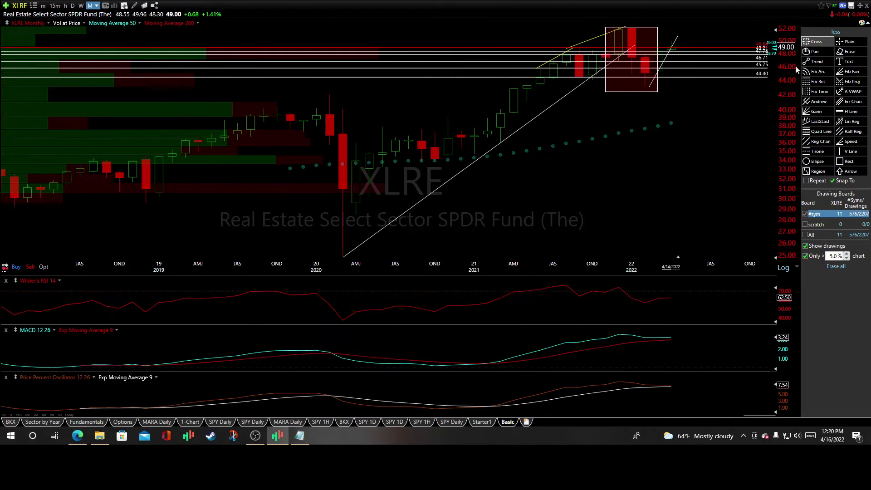
scroll(592, 178, up, 3)
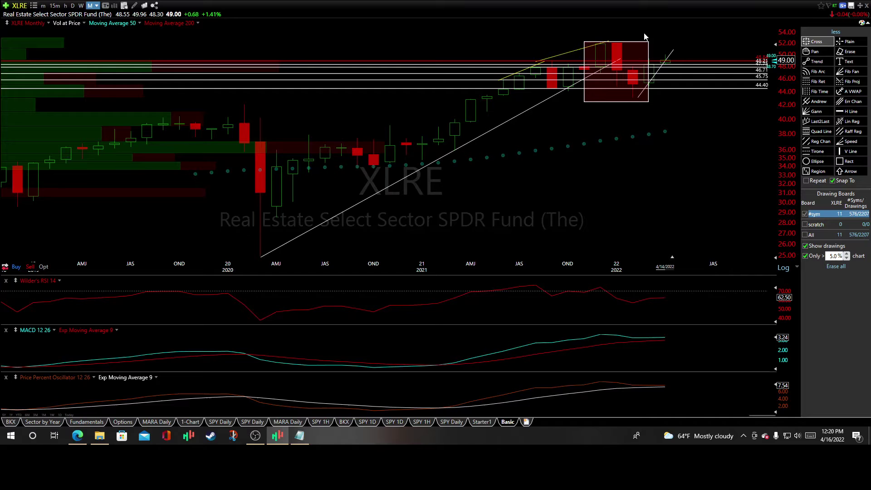
- Delete the rectangle around the early 2022 monthly candles and return the XLRE chart to the daily timeframe
right_click(634, 58)
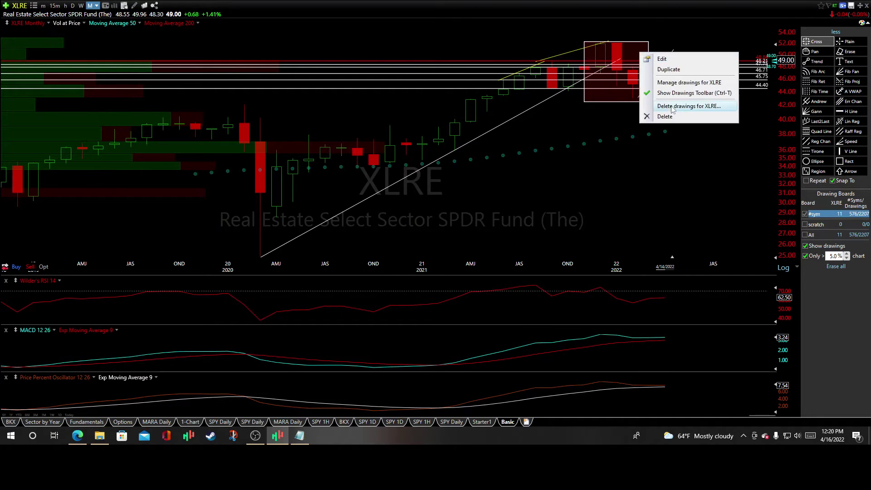
click(676, 118)
click(73, 5)
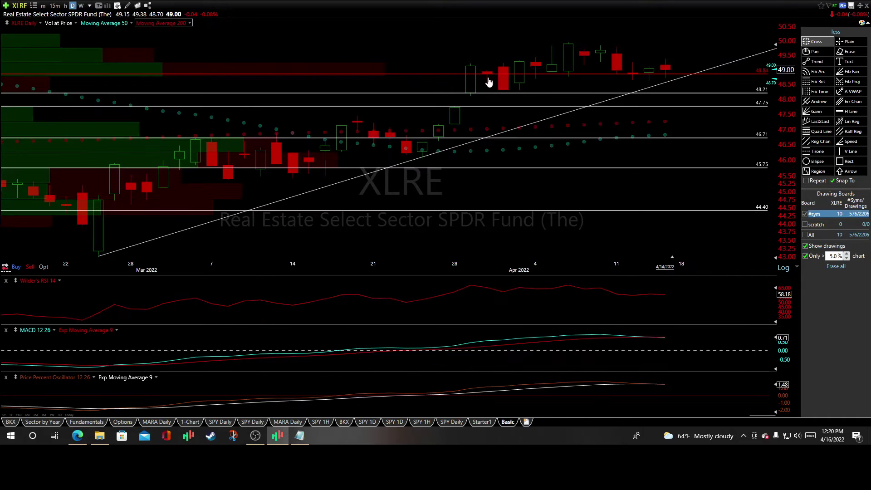
- Load the ABNB daily chart and leave several months of empty space after the latest candle
click(26, 6)
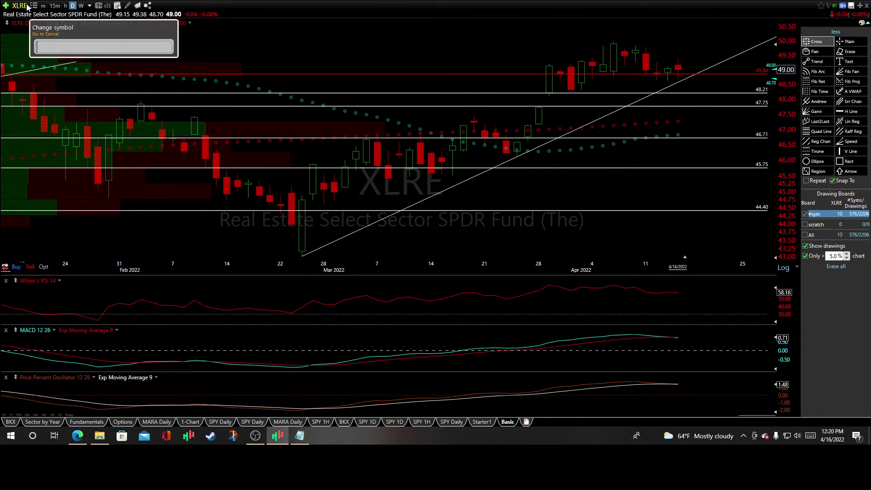
text(ABNB)
key(Return)
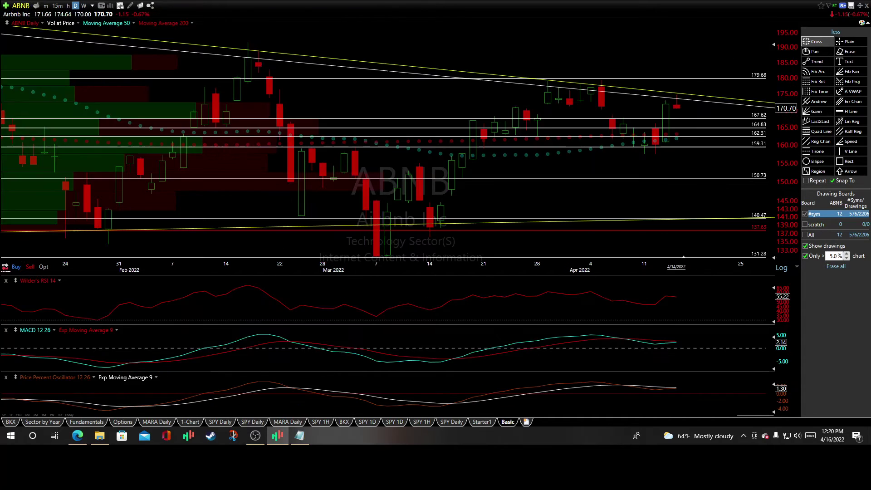
scroll(391, 168, down, 4)
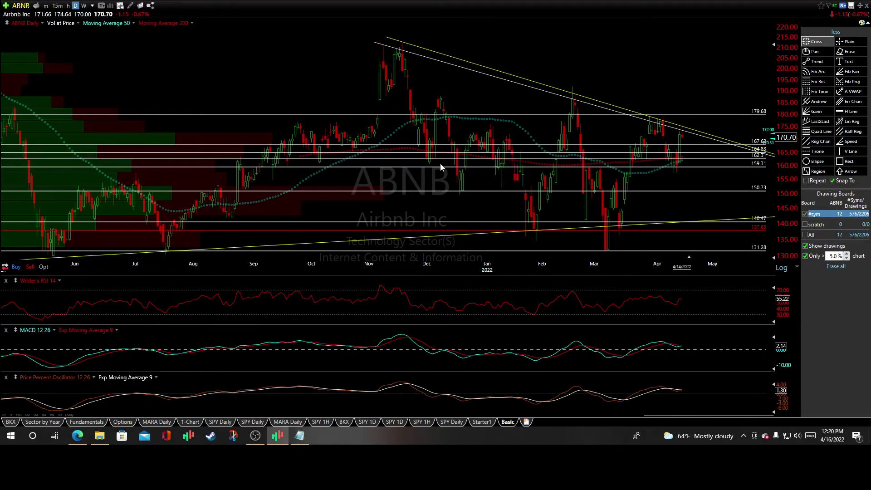
scroll(624, 195, down, 2)
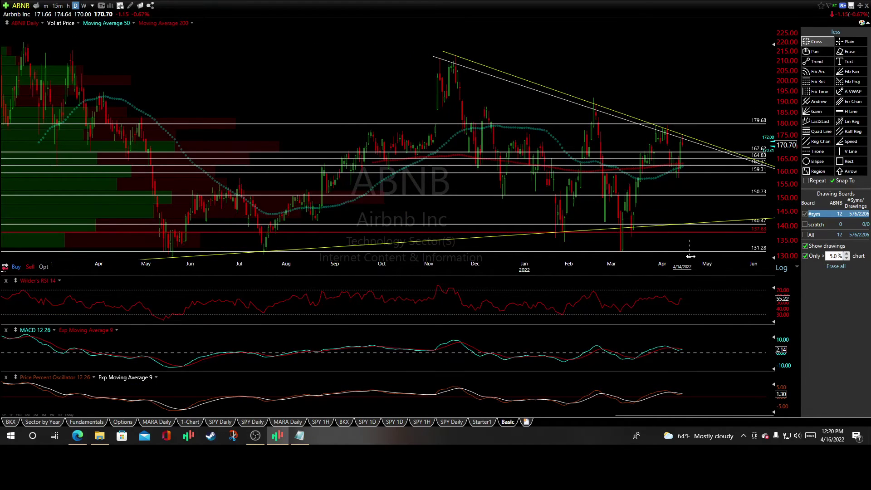
drag(689, 256, 573, 253)
scroll(434, 163, down, 2)
scroll(547, 170, up, 3)
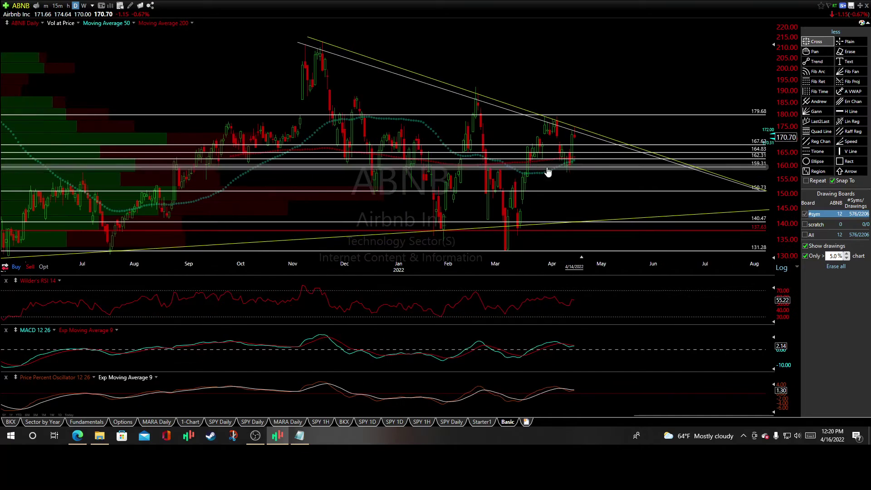
- Trace ABNB's possible moves from the latest candle to the descending trendlines, the 179.68 level and the levels below
click(576, 138)
drag(577, 137, 593, 124)
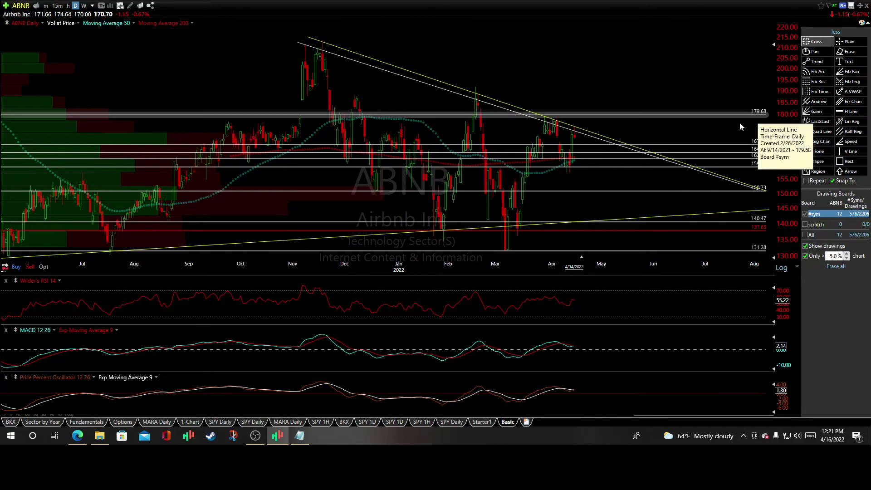
drag(579, 123, 586, 111)
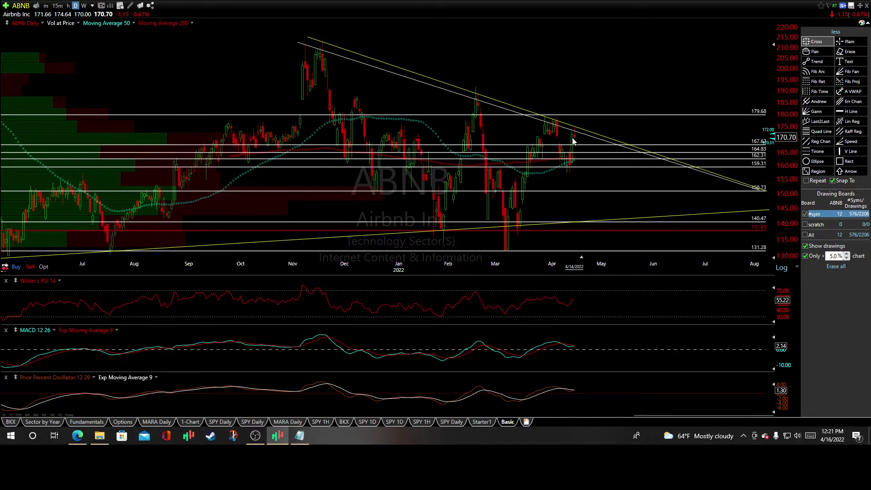
drag(573, 136, 583, 117)
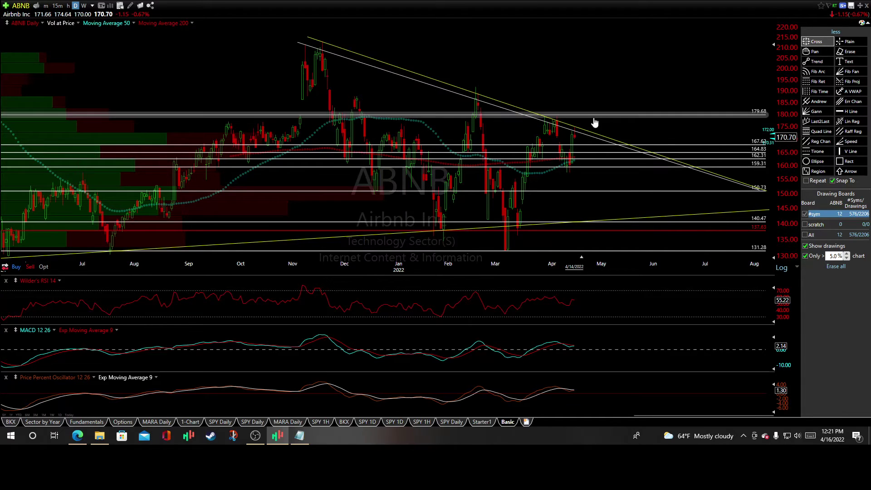
mouse_move(596, 121)
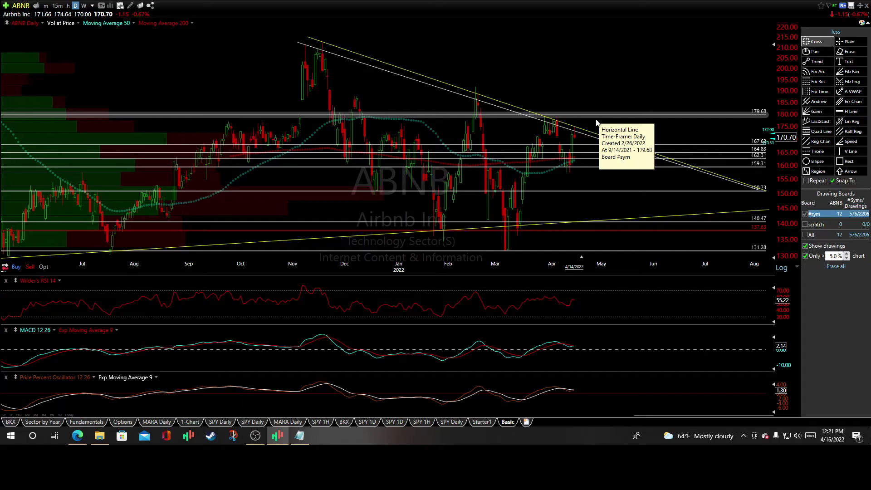
drag(596, 121, 617, 184)
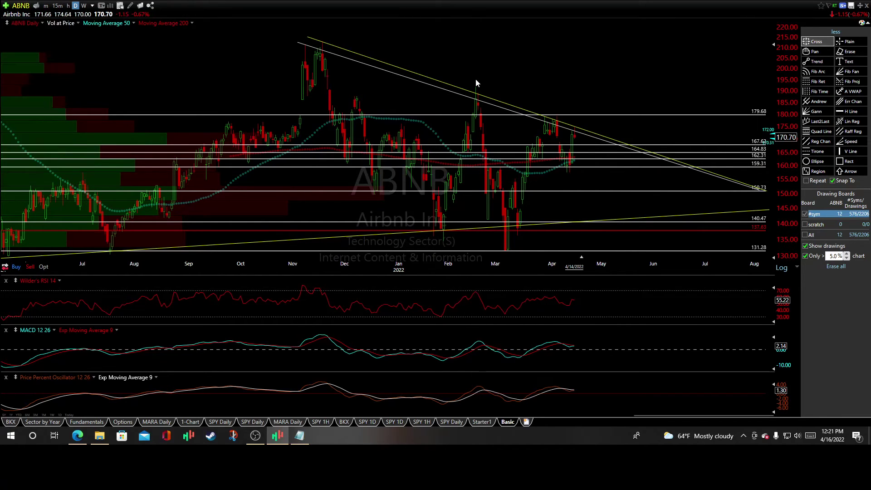
- Measure ABNB's drop from the mid-February 2022 peak to the early March low, and trace the price swings of November and December 2021
drag(475, 79, 510, 242)
drag(476, 85, 510, 195)
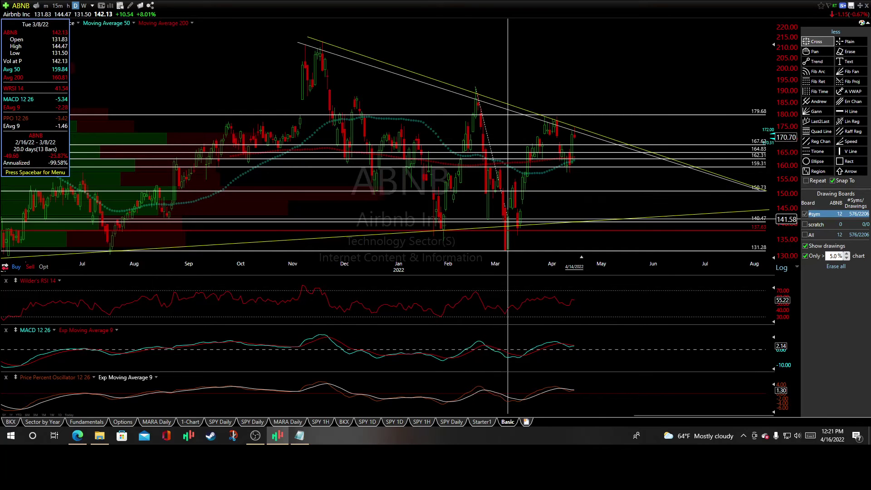
drag(294, 131, 310, 93)
drag(310, 88, 354, 96)
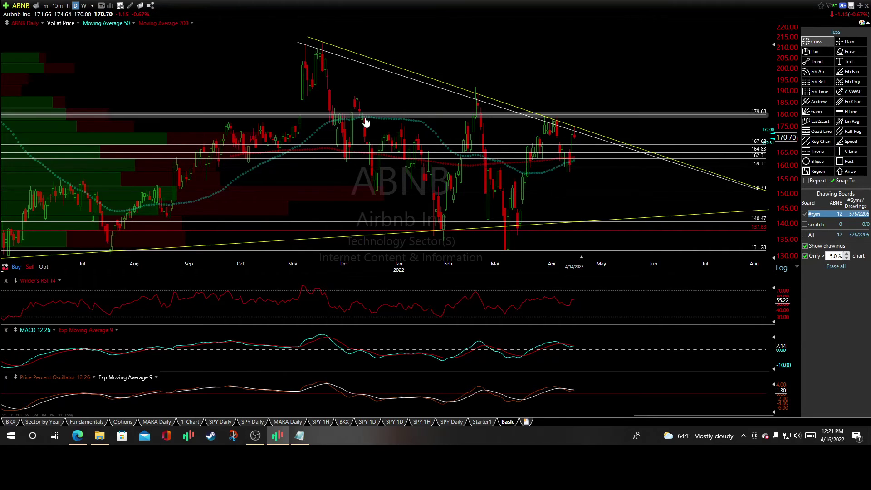
- Trace ABNB's lows from December 2021 to March 2022 and the rally from the March low to the latest candle
scroll(363, 124, down, 2)
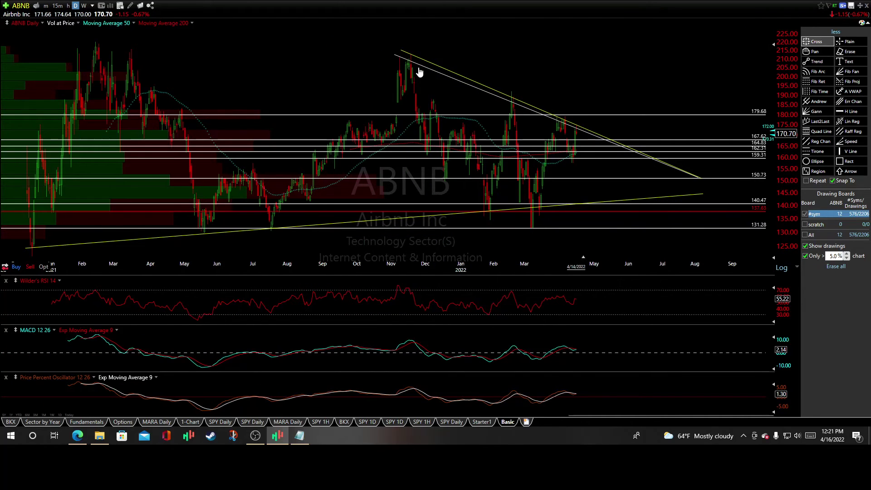
drag(428, 174, 527, 201)
drag(525, 194, 522, 191)
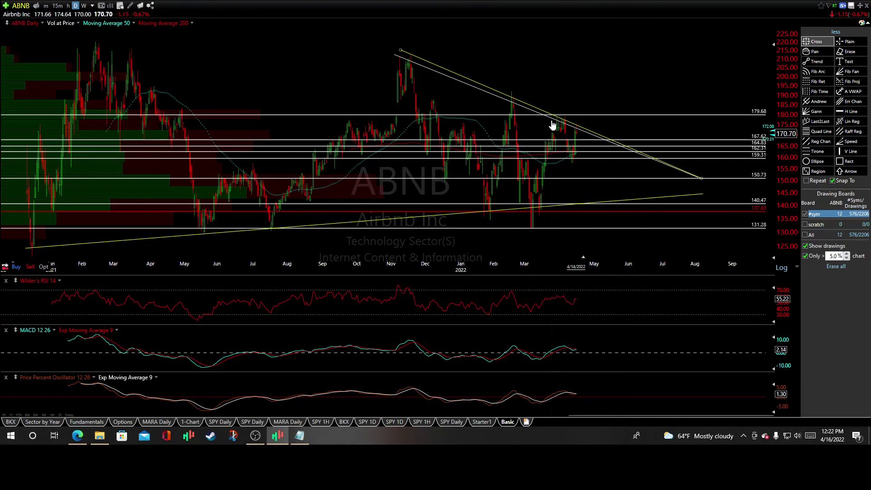
drag(537, 225, 575, 137)
- Measure possible pullbacks from ABNB's latest candle to the 167.62, 159.31 and 150.73 levels and on to the rising trendline
drag(576, 135, 603, 199)
drag(581, 135, 586, 141)
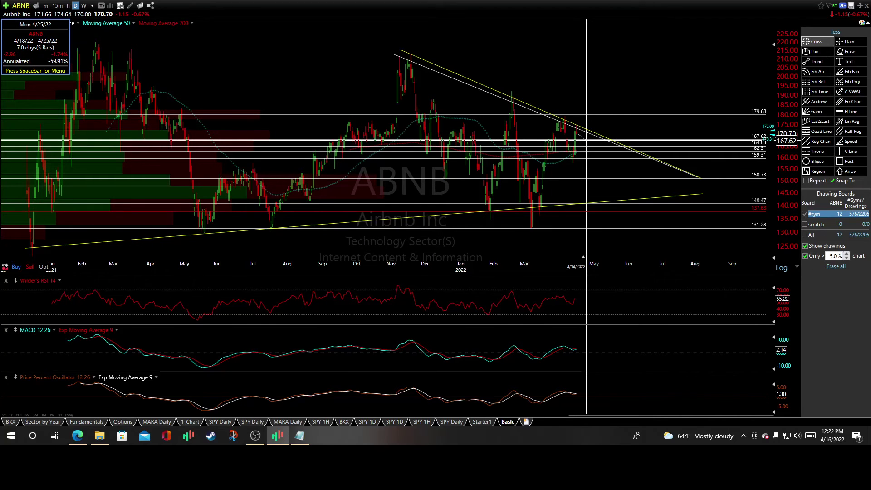
drag(586, 140, 612, 159)
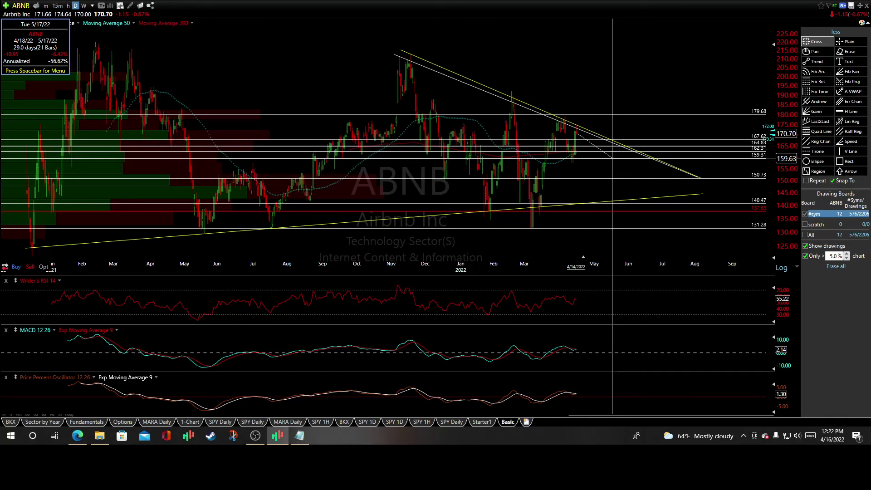
mouse_move(612, 158)
mouse_down()
mouse_move(651, 179)
mouse_move(607, 160)
mouse_up()
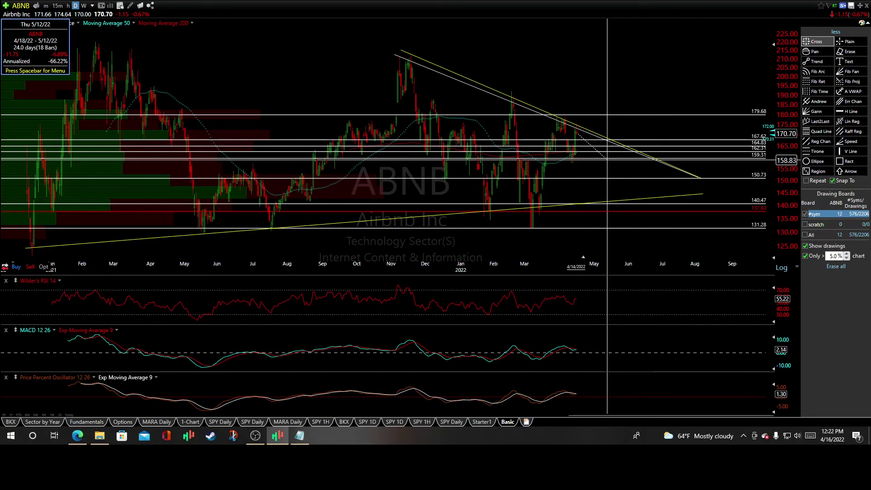
drag(607, 160, 622, 159)
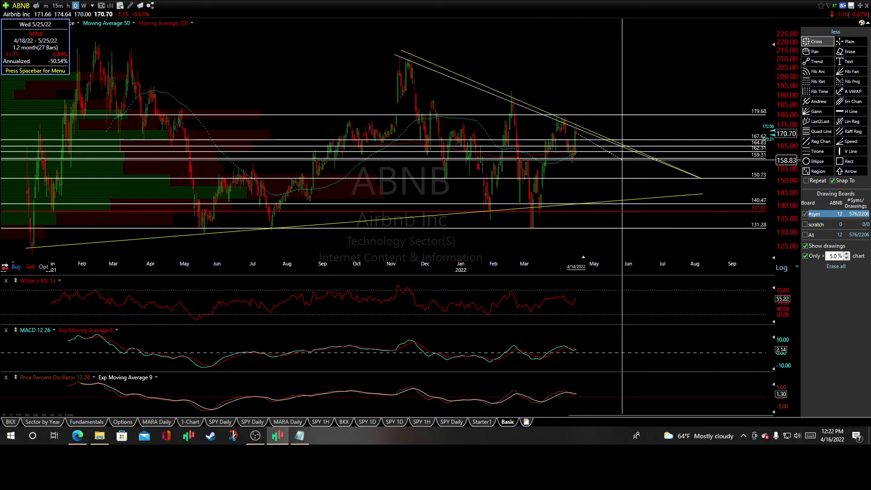
drag(622, 160, 653, 178)
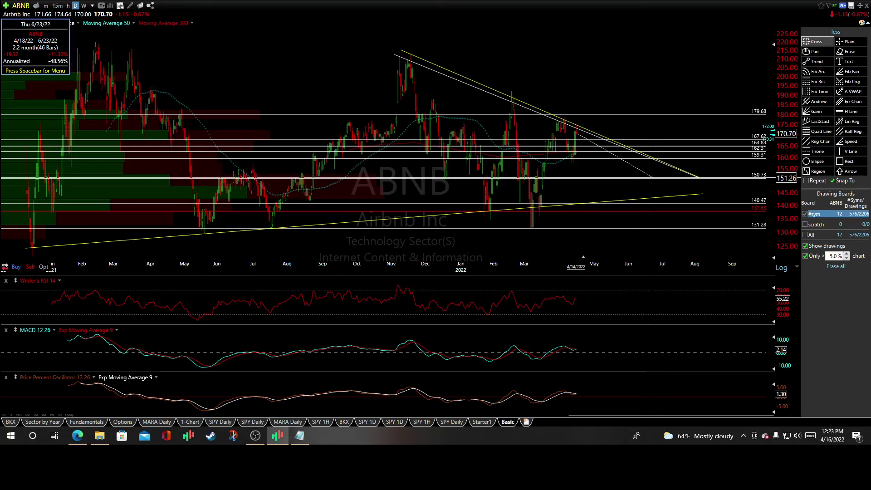
drag(653, 178, 665, 197)
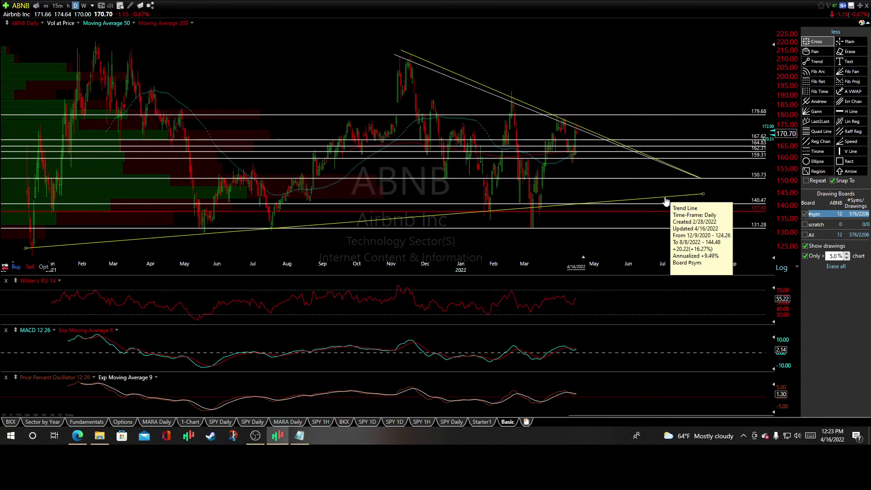
- Measure ABNB's possible declines from the latest candle to the 140.47 level by late June and the 131.28 level by late July 2022
scroll(303, 184, down, 3)
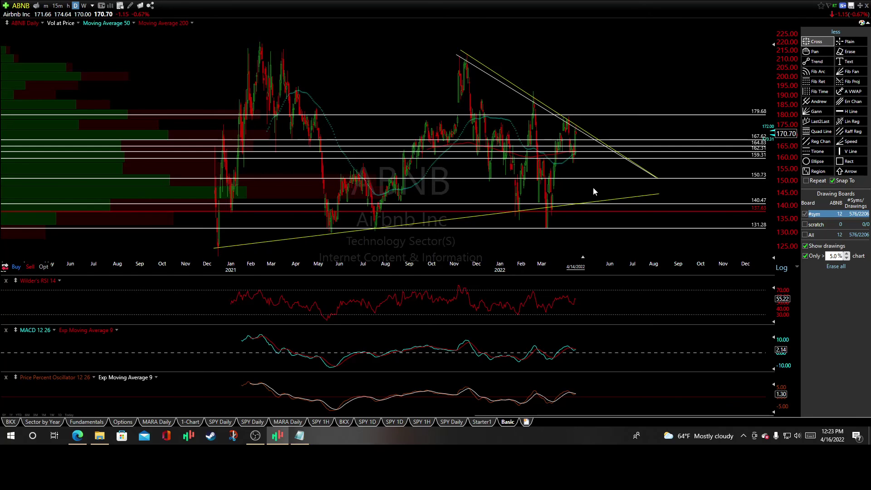
scroll(594, 185, up, 1)
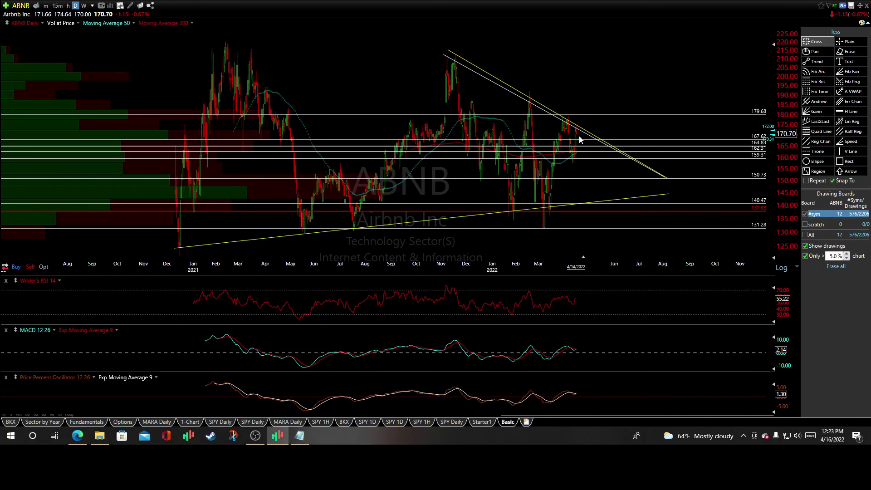
drag(578, 135, 634, 204)
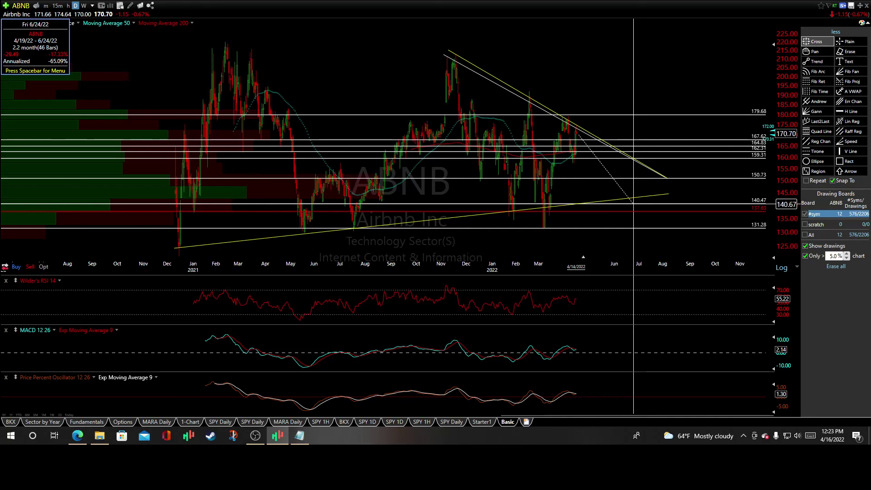
drag(634, 204, 657, 228)
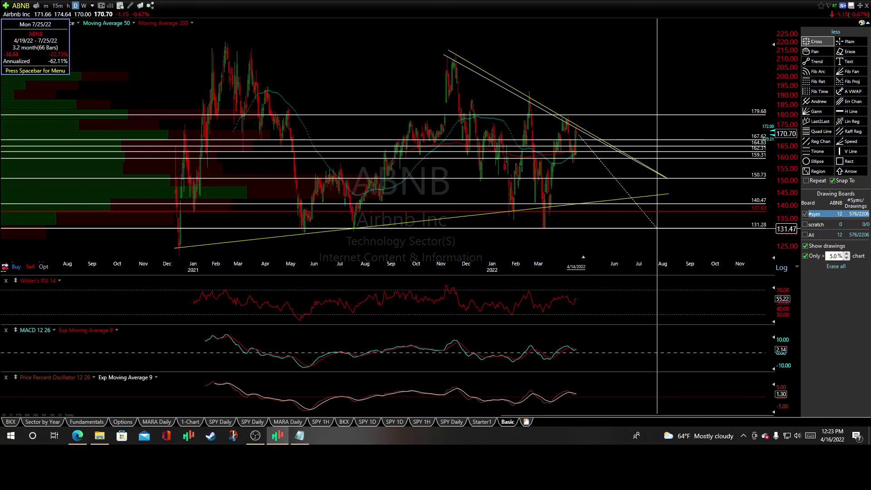
drag(657, 228, 659, 232)
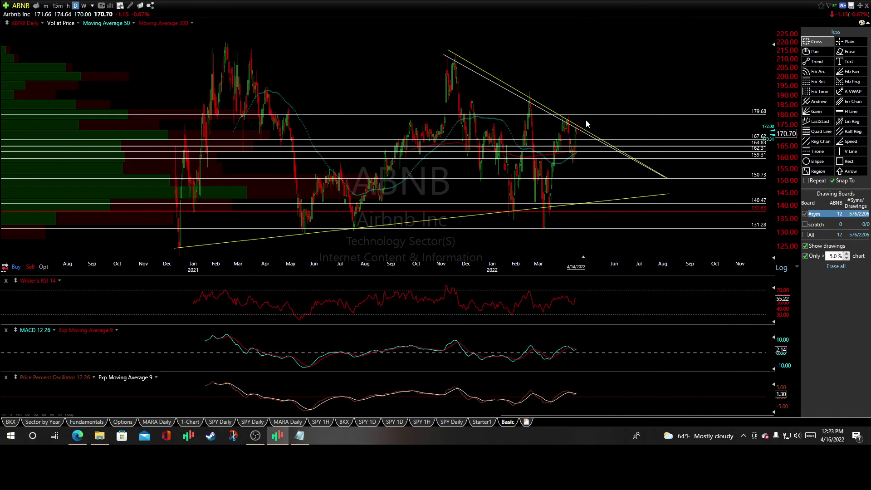
drag(578, 130, 590, 127)
scroll(415, 175, up, 2)
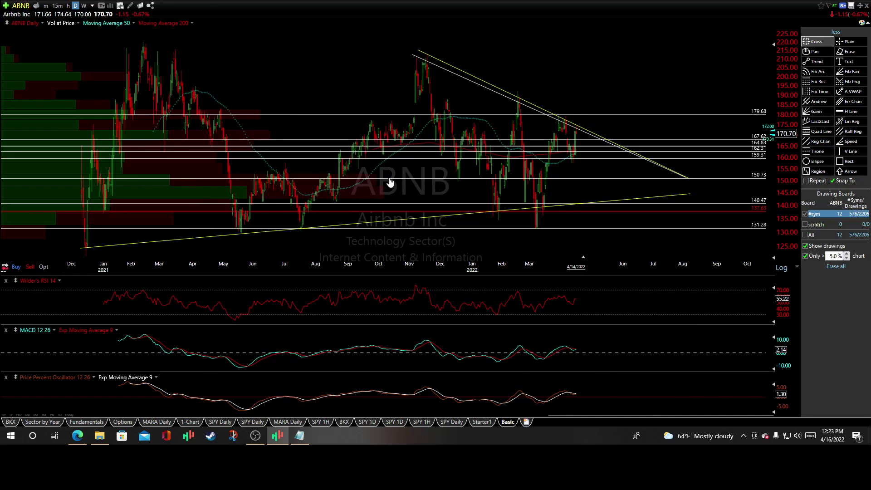